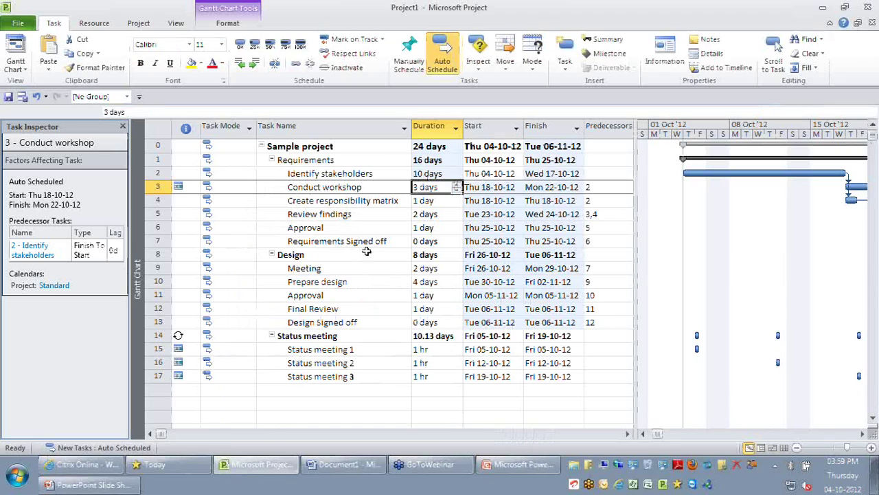
# - Close the Task Inspector and switch the project to the Network Diagram view
pyautogui.click(123, 128)
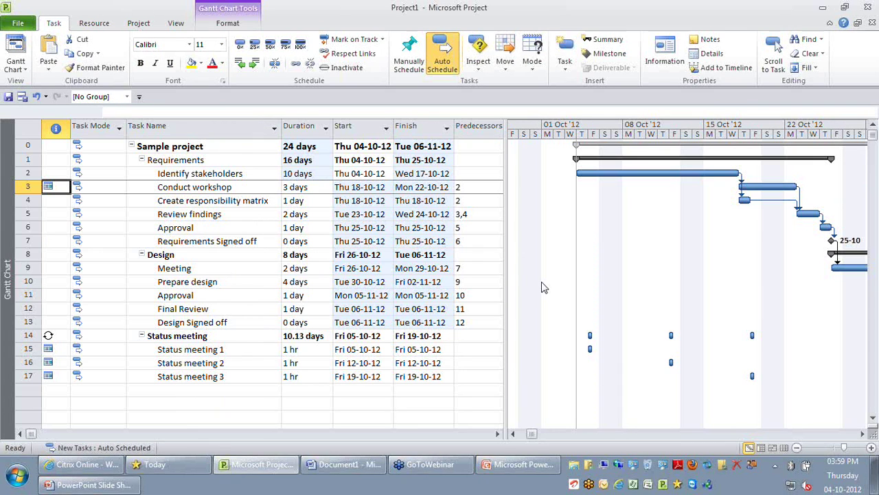
pyautogui.hscroll(1, 761, 182)
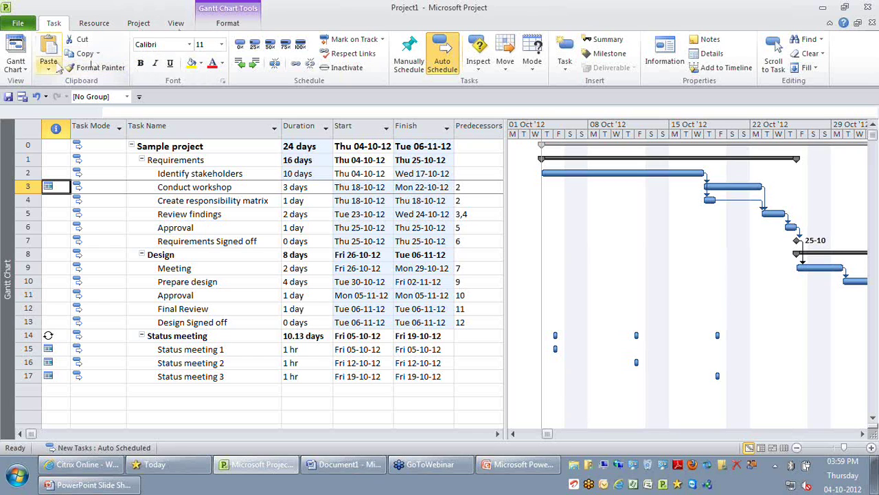
pyautogui.click(20, 71)
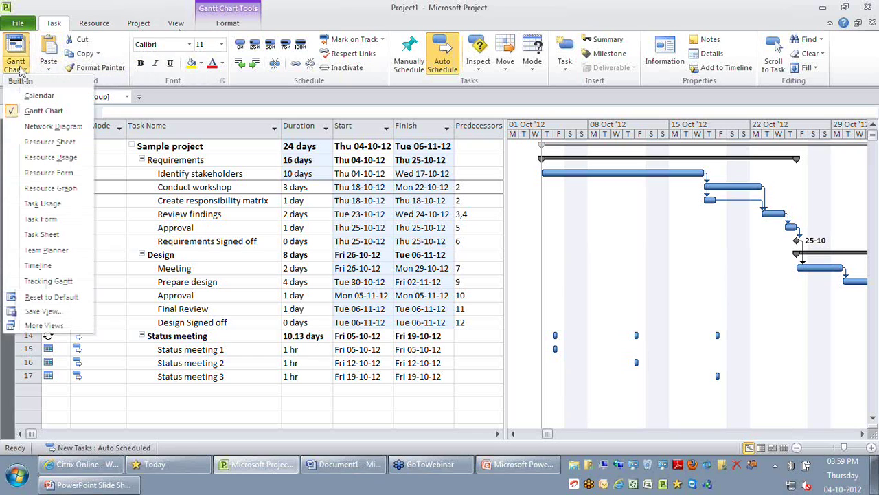
pyautogui.click(51, 128)
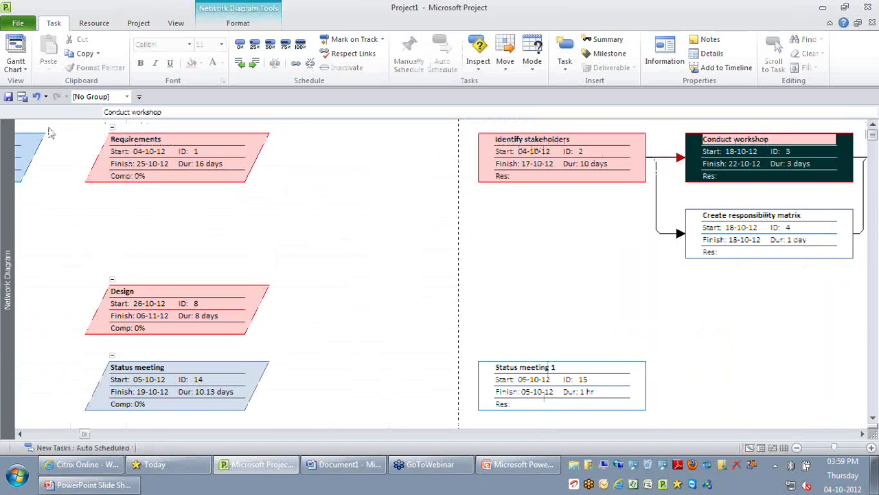
# - Examine the network diagram from the Sample project box through the Requirements tasks to the Requirements Signed off milestone
pyautogui.hscroll(-2, 49, 132)
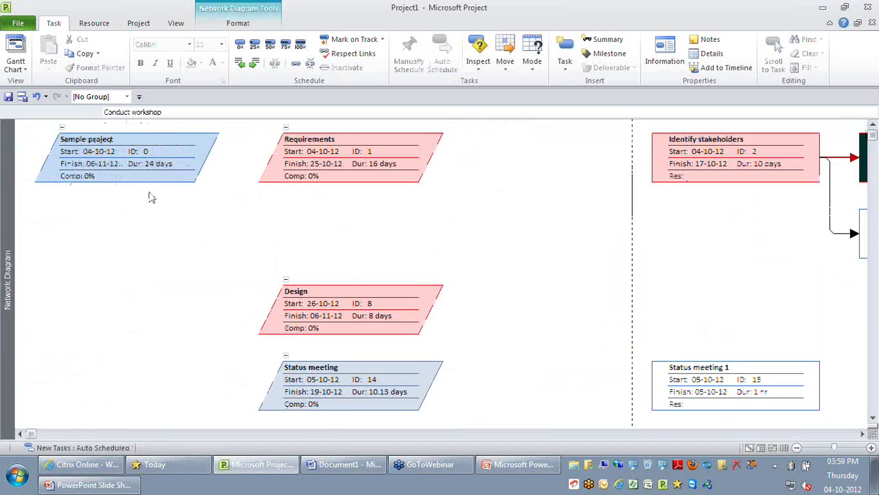
pyautogui.click(126, 162)
pyautogui.click(347, 163)
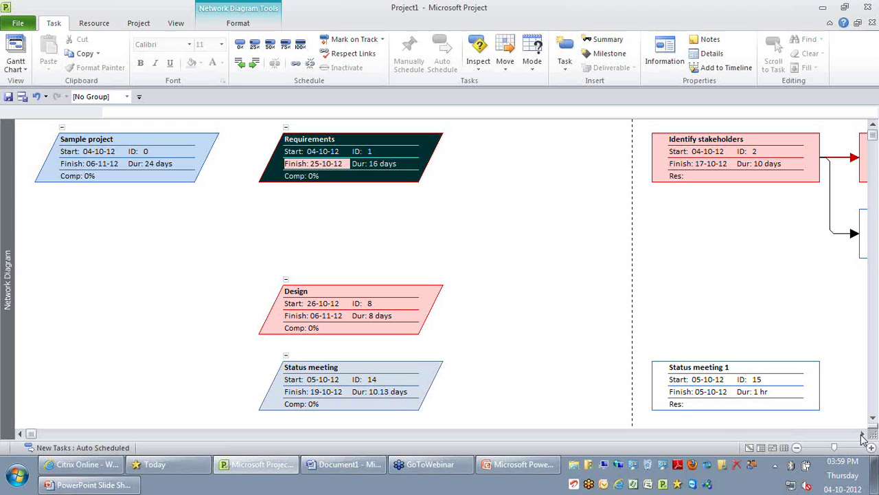
pyautogui.click(863, 434)
pyautogui.click(536, 163)
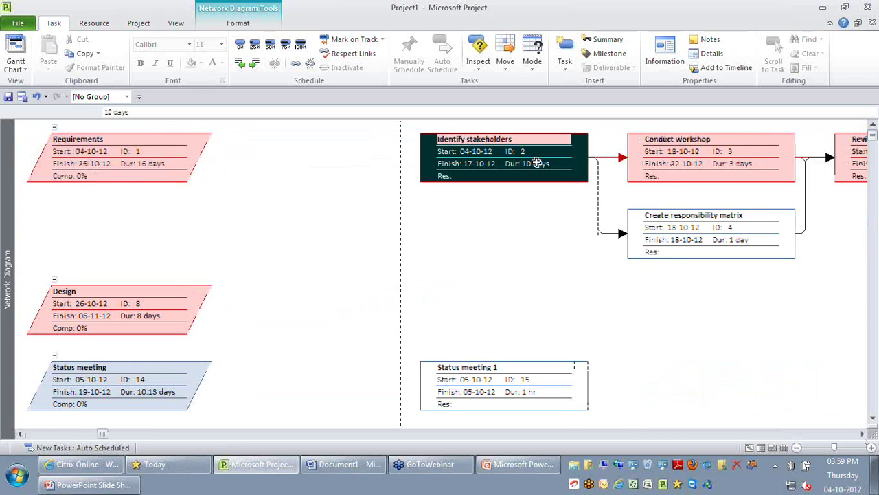
pyautogui.press('Right')
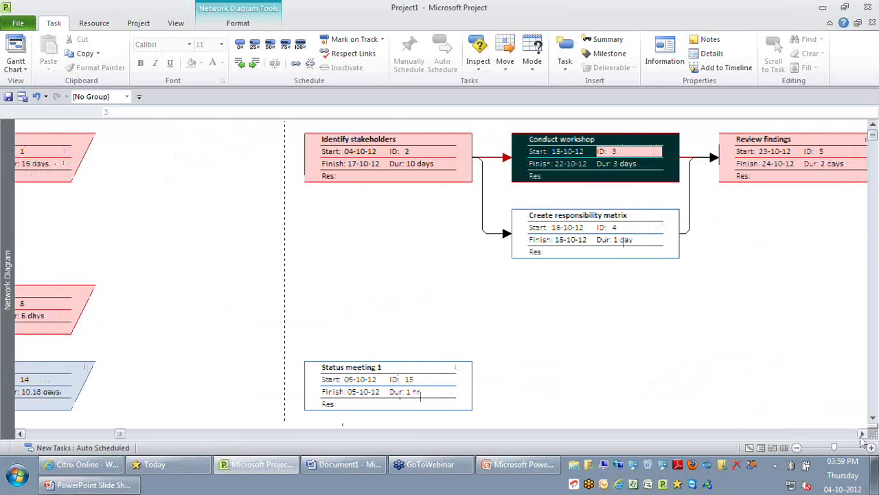
pyautogui.click(861, 435)
pyautogui.click(812, 174)
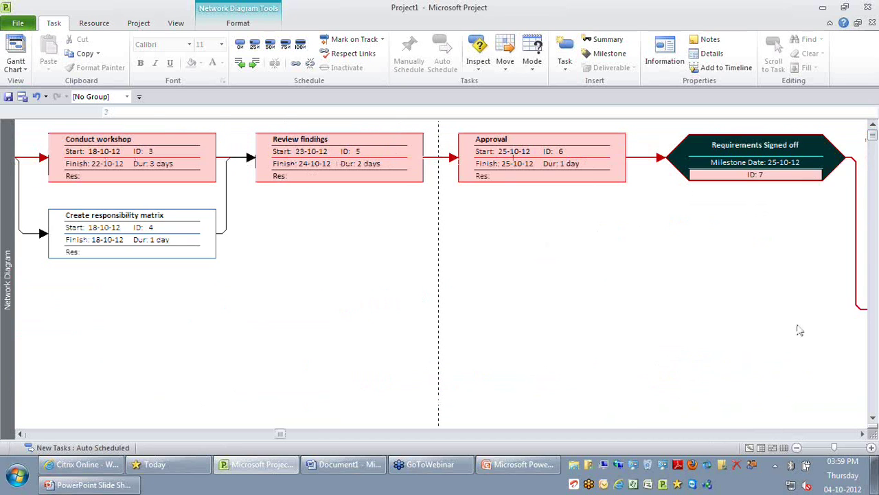
pyautogui.click(52, 436)
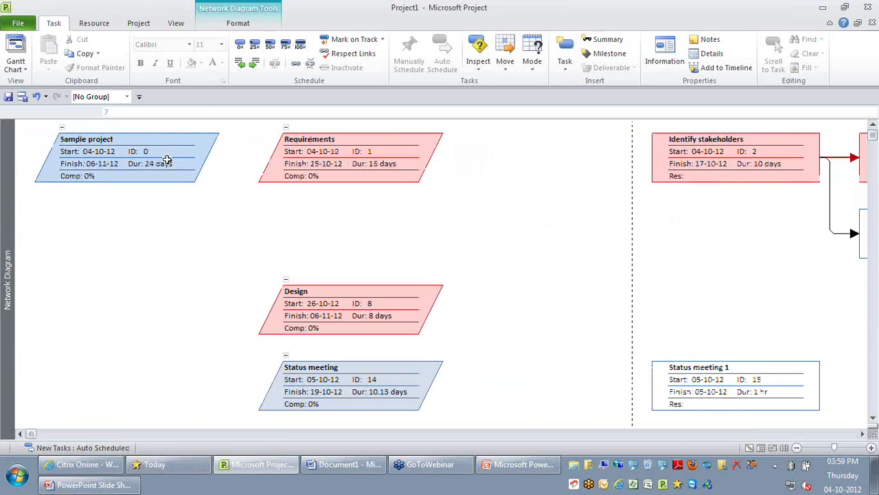
# - Hide the summary tasks in the network diagram
pyautogui.click(242, 24)
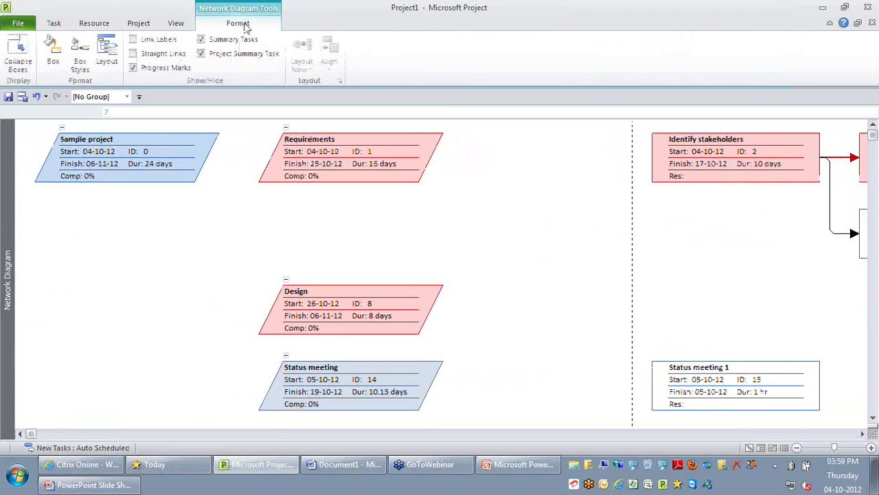
pyautogui.click(115, 162)
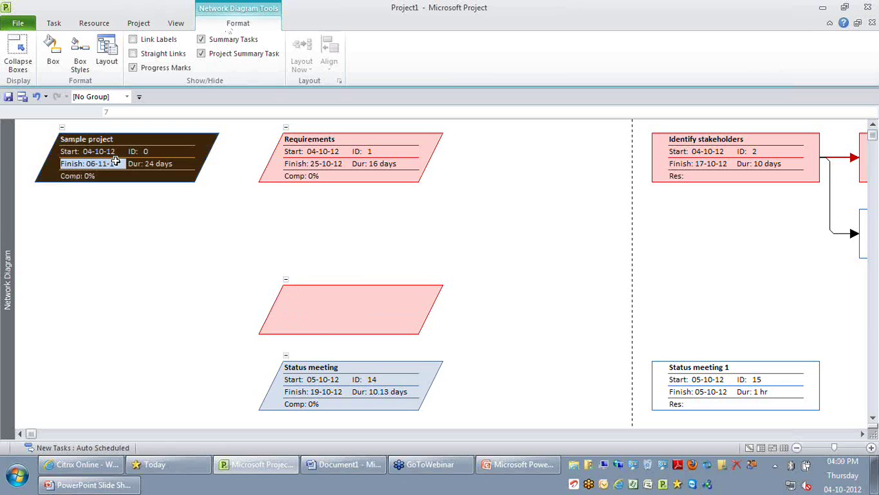
pyautogui.click(327, 158)
pyautogui.click(364, 314)
pyautogui.click(386, 392)
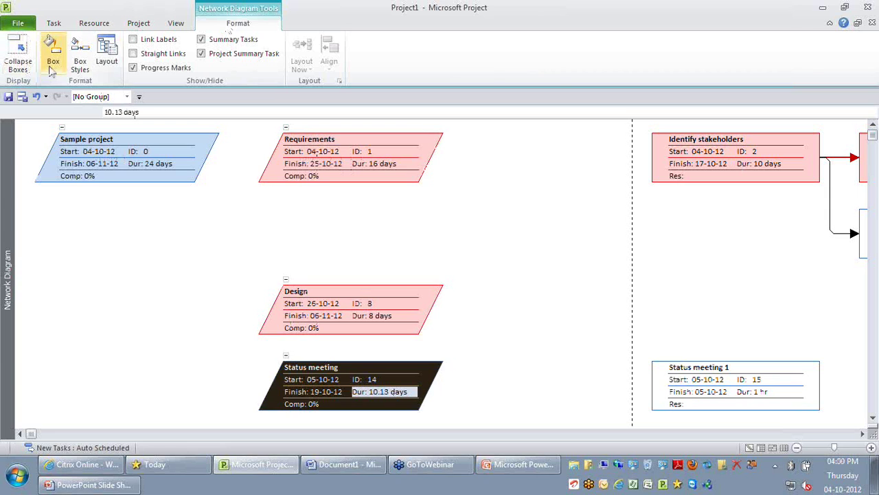
pyautogui.click(234, 41)
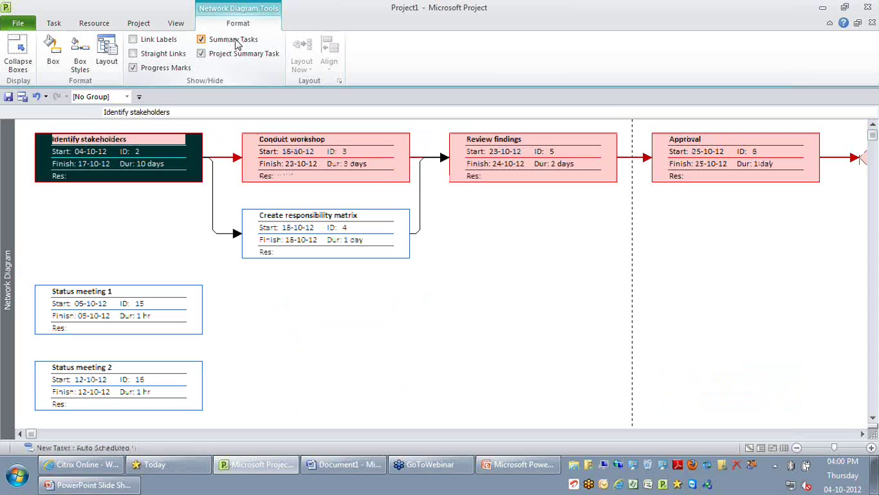
# - Collapse the network diagram boxes to task IDs and follow the dependency chain from task 3 to task 7
pyautogui.click(17, 52)
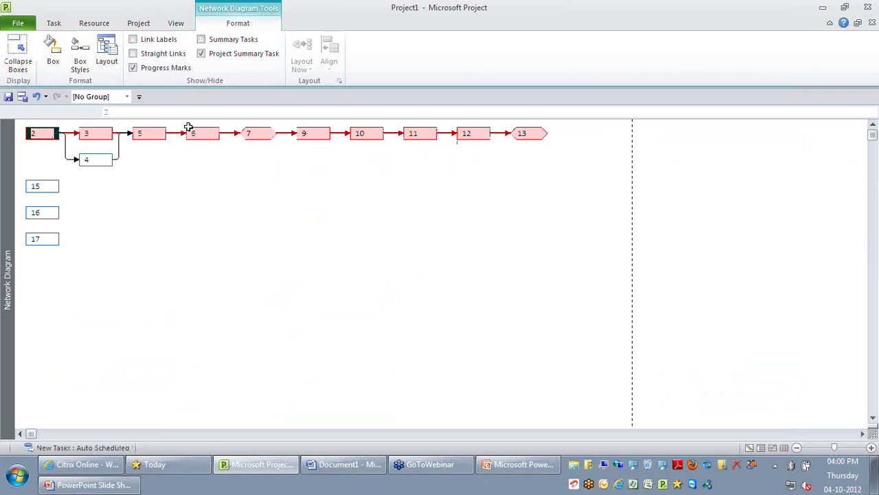
pyautogui.click(88, 133)
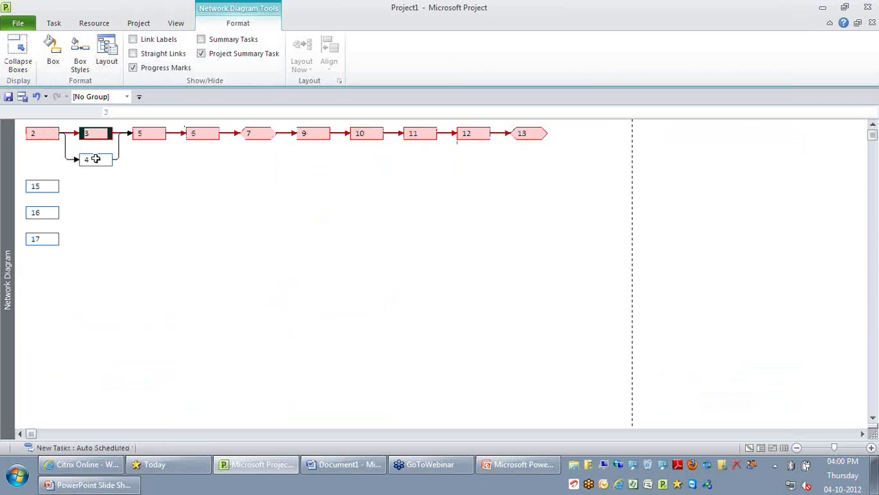
pyautogui.click(96, 159)
pyautogui.click(147, 132)
pyautogui.click(206, 133)
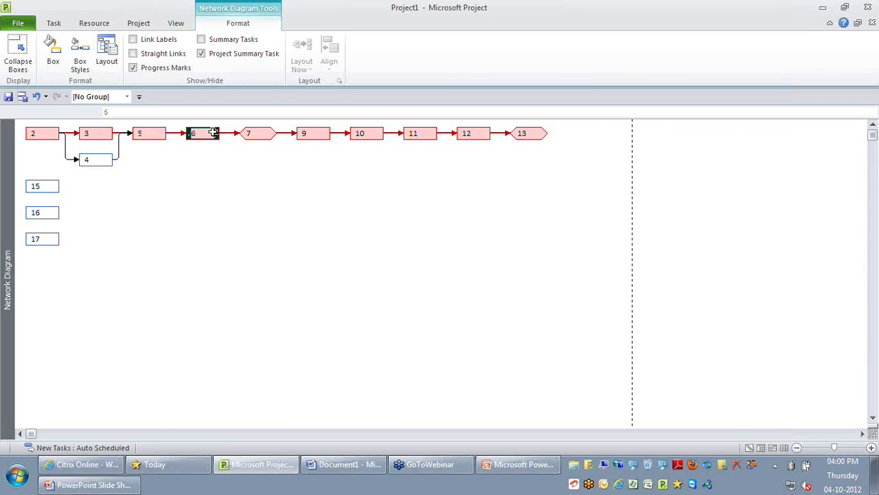
pyautogui.click(260, 132)
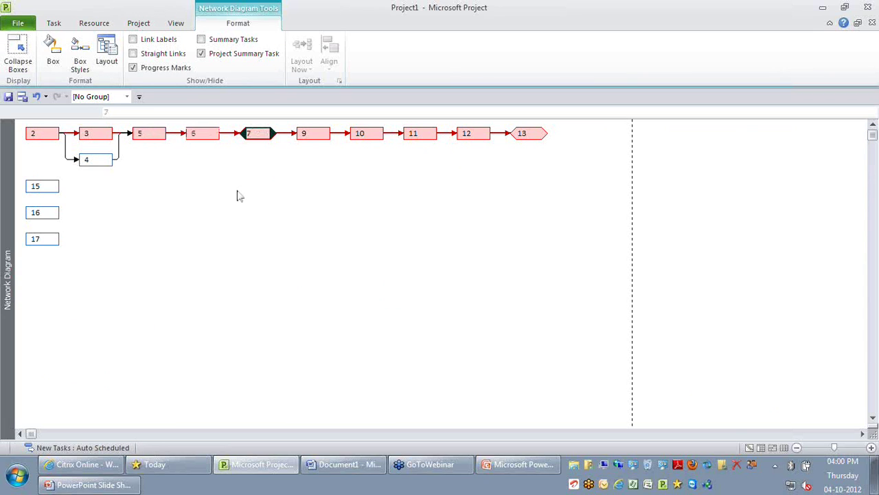
# - Check tasks 2 and 5 in a temporary Task Form split view beneath the network diagram
pyautogui.click(175, 25)
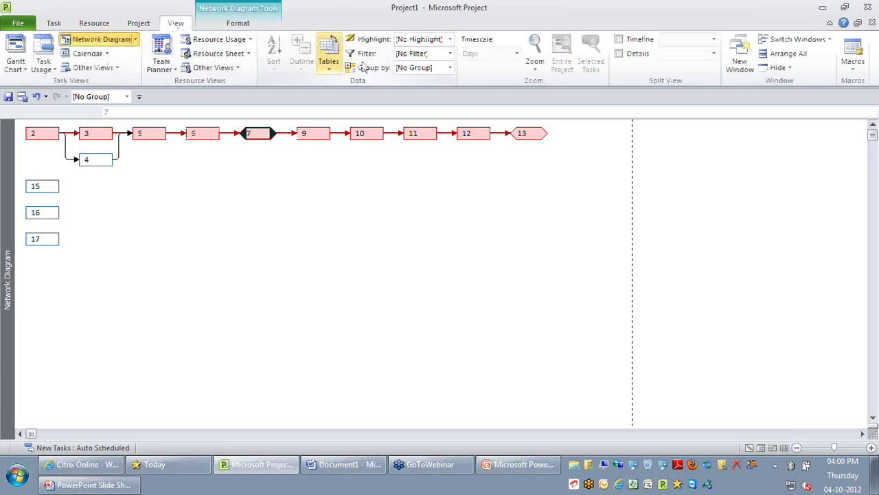
pyautogui.click(627, 55)
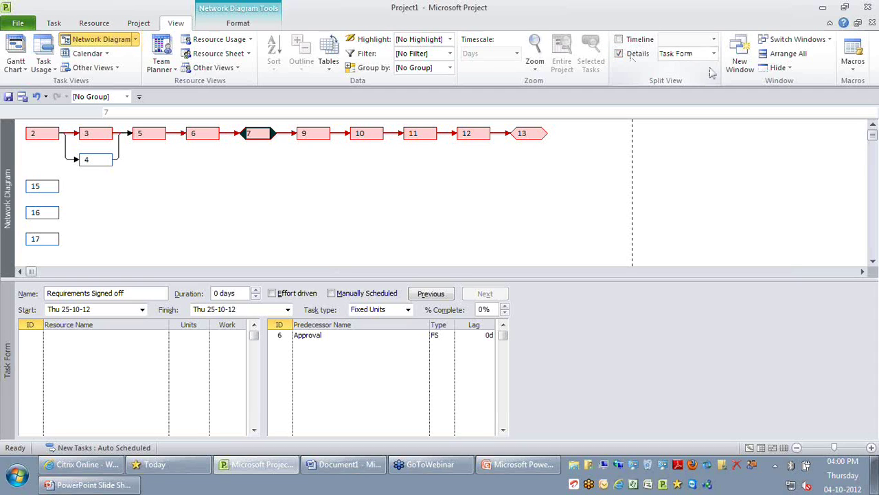
pyautogui.click(43, 133)
pyautogui.click(149, 133)
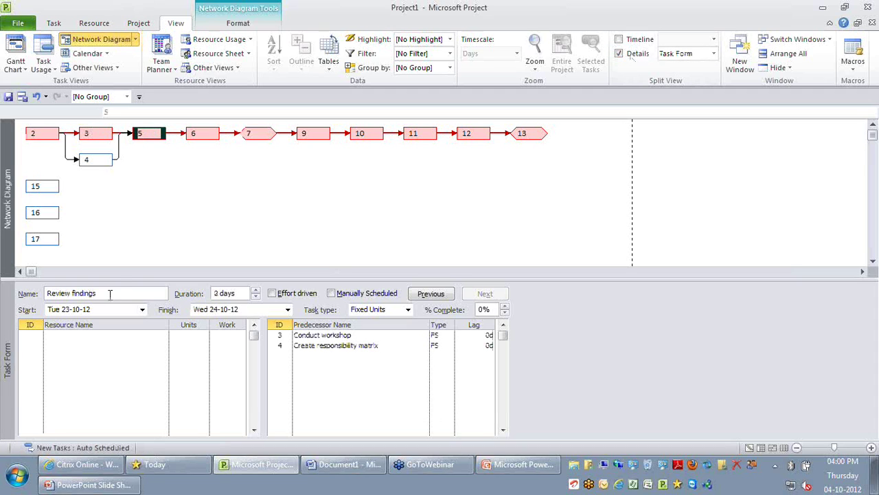
pyautogui.click(120, 291)
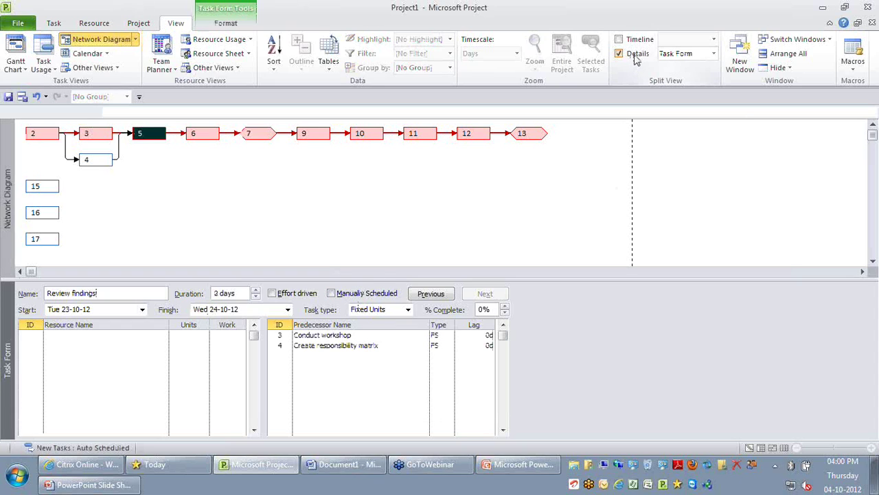
pyautogui.click(633, 55)
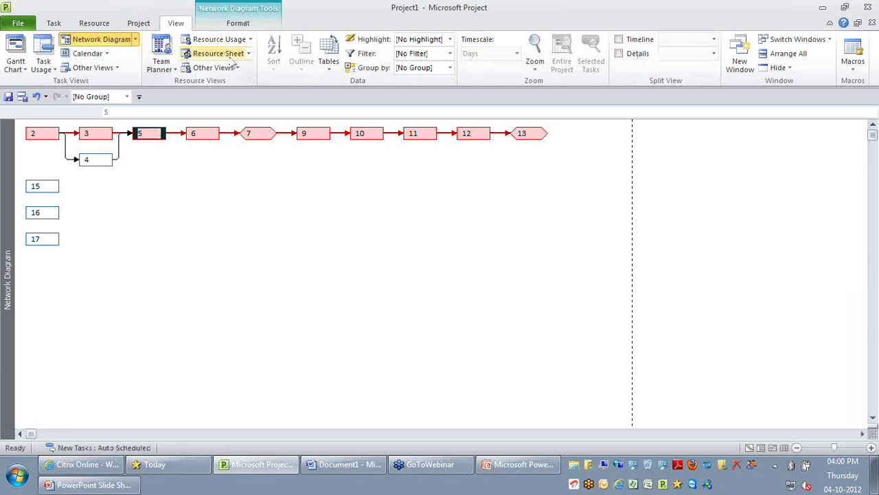
# - Return to the Gantt Chart view and show the task details pane beneath it
pyautogui.click(53, 22)
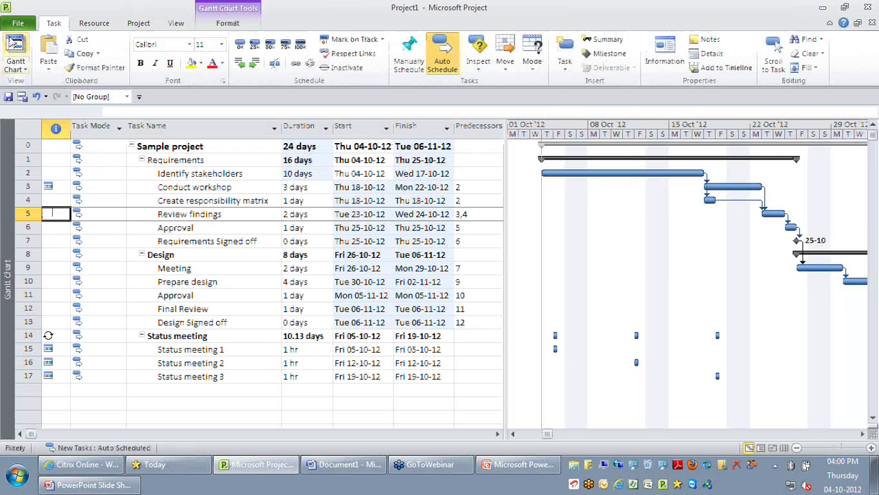
pyautogui.click(175, 23)
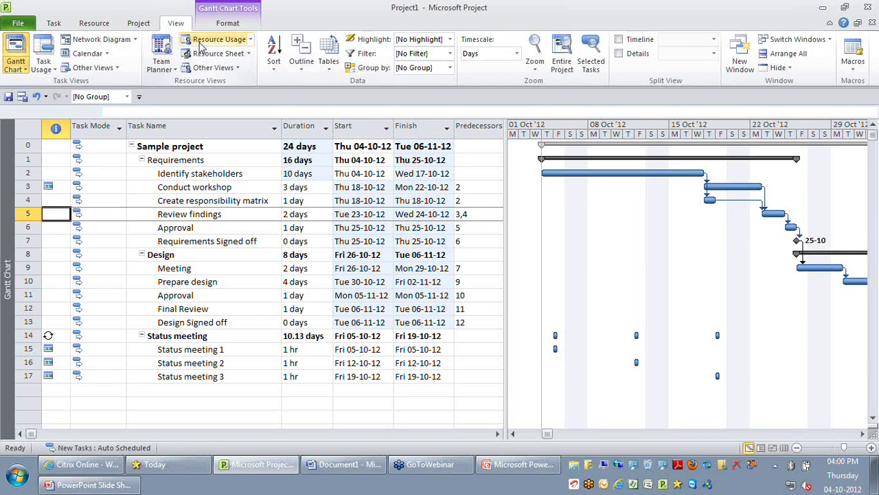
pyautogui.click(640, 55)
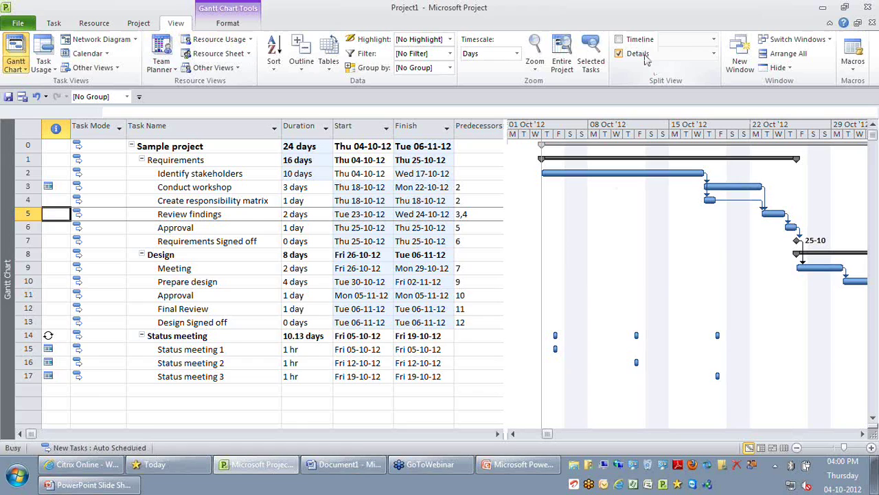
pyautogui.click(12, 360)
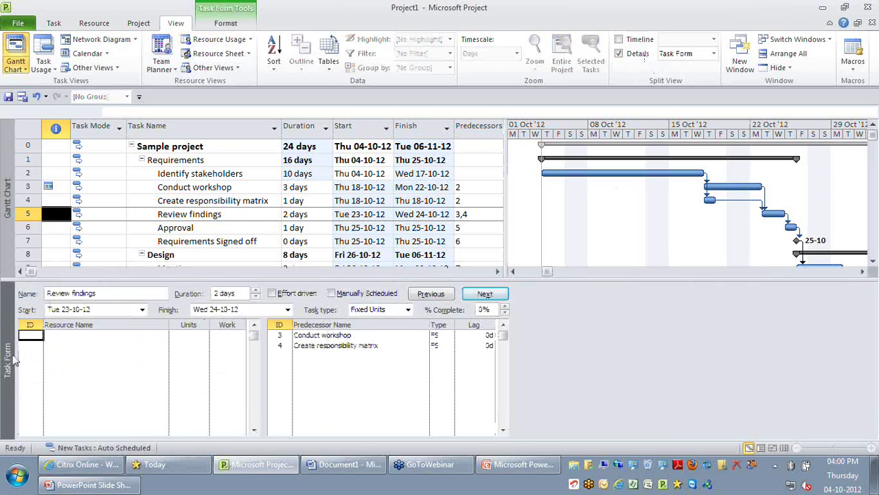
# - Change the details pane under the Gantt Chart from Task Form to the Relationship Diagram view
pyautogui.click(715, 55)
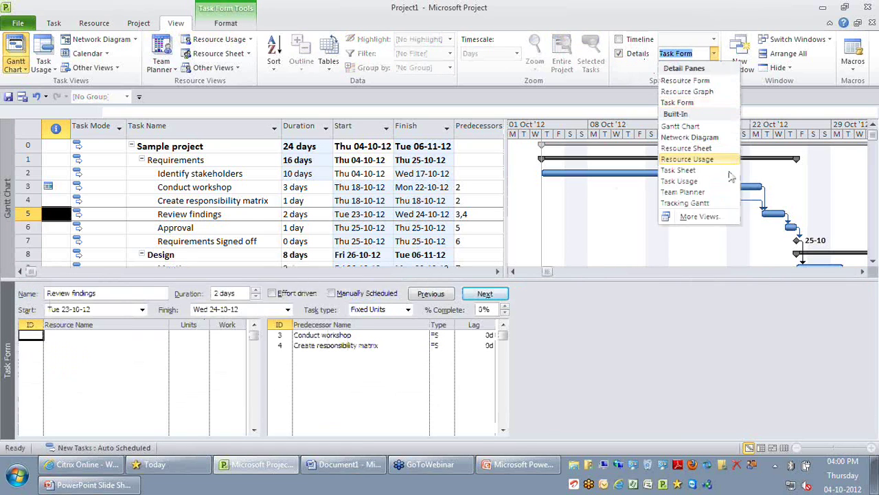
pyautogui.click(714, 216)
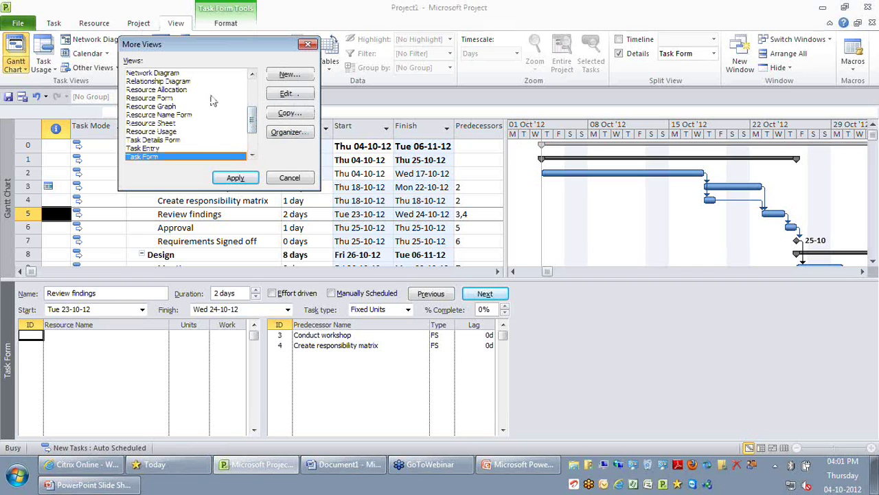
pyautogui.click(165, 81)
pyautogui.click(236, 177)
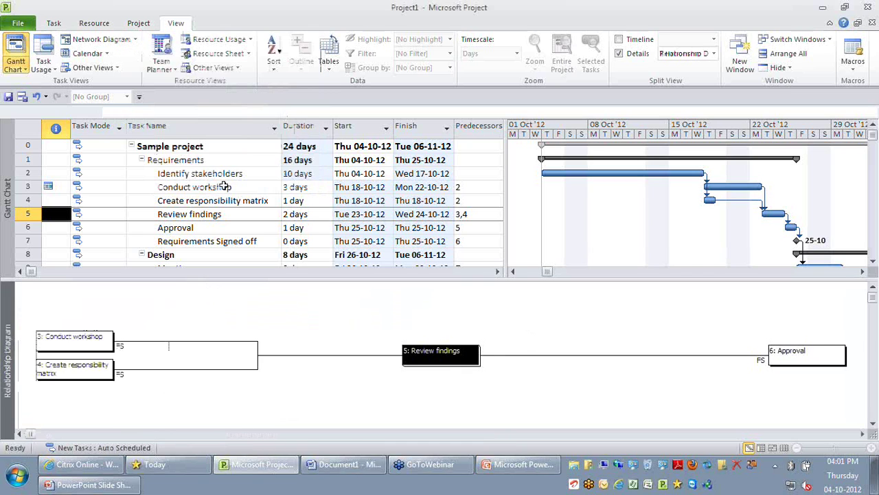
# - Examine the predecessors and successors of Conduct workshop, Create responsibility matrix and Review findings in the Relationship Diagram
pyautogui.click(225, 186)
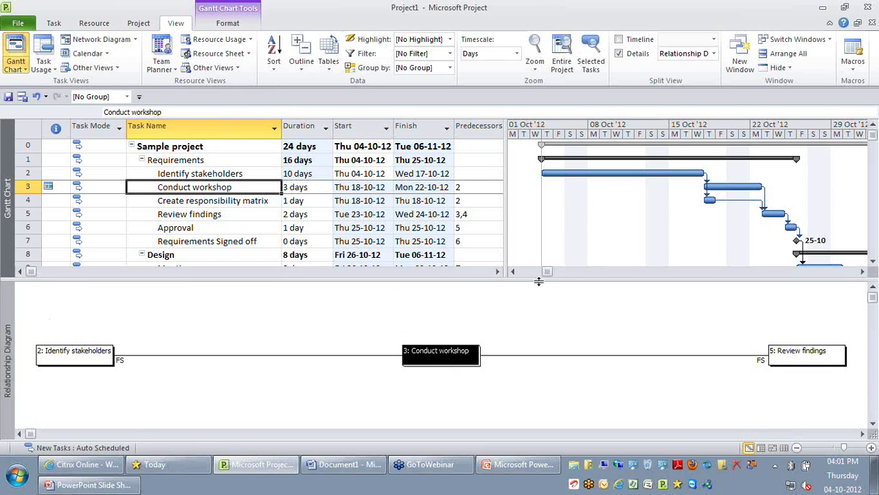
pyautogui.click(26, 187)
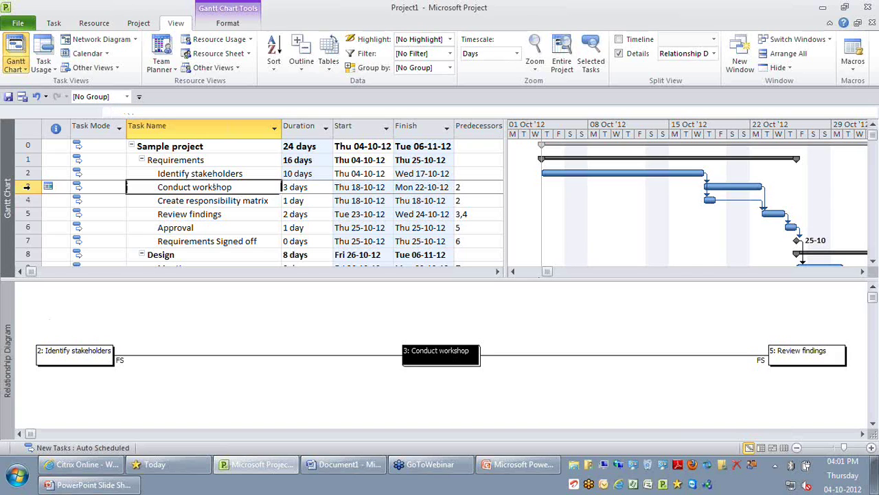
pyautogui.click(26, 186)
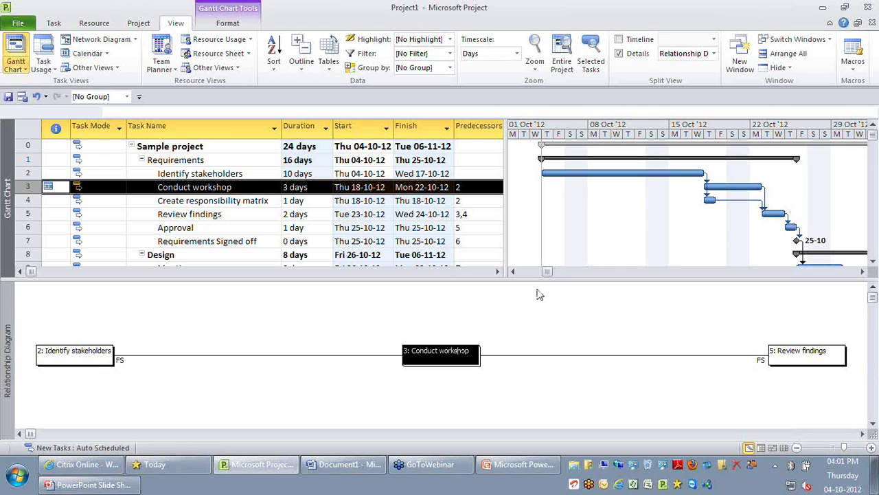
pyautogui.click(236, 202)
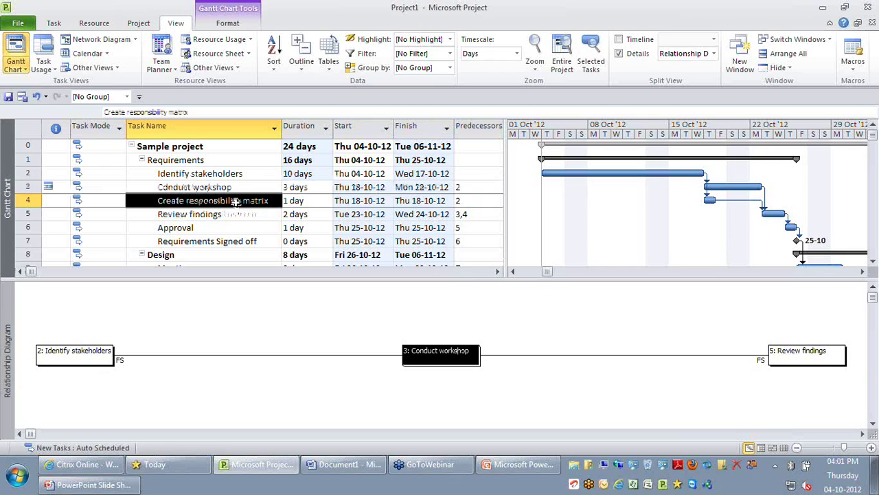
pyautogui.click(233, 214)
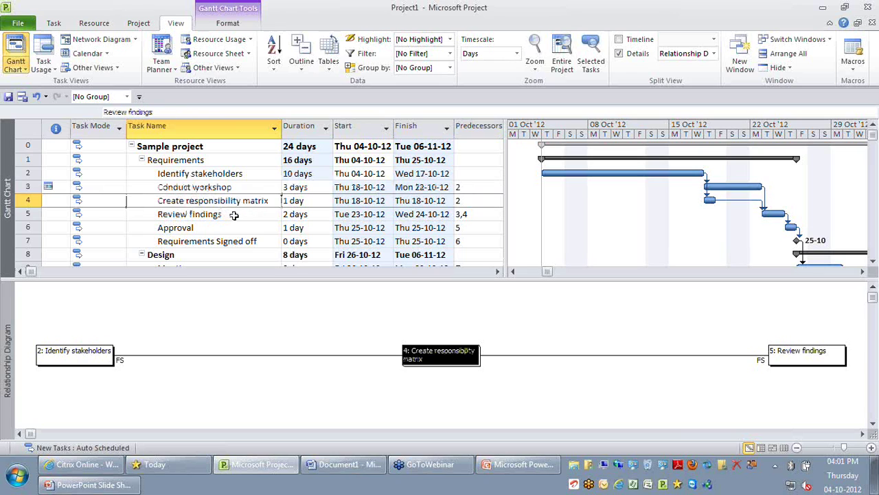
# - Switch to the PowerPoint slide show and advance to the Thank you slide
pyautogui.click(507, 467)
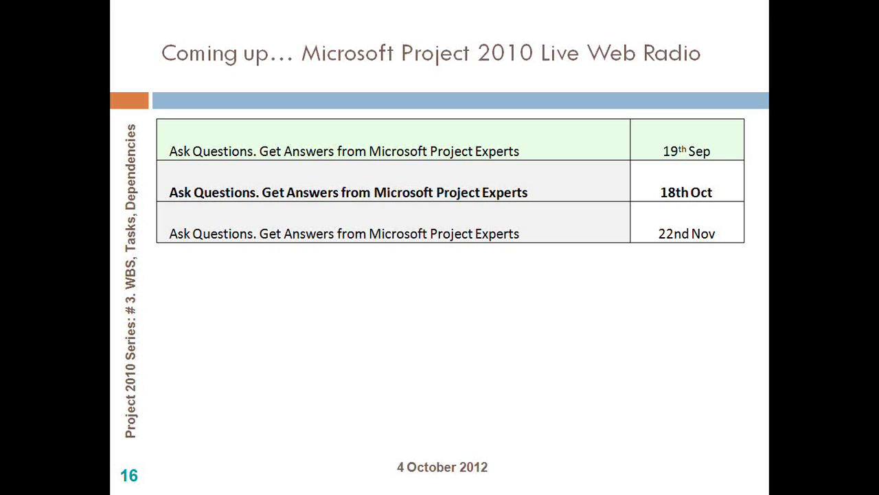
pyautogui.press('Right')
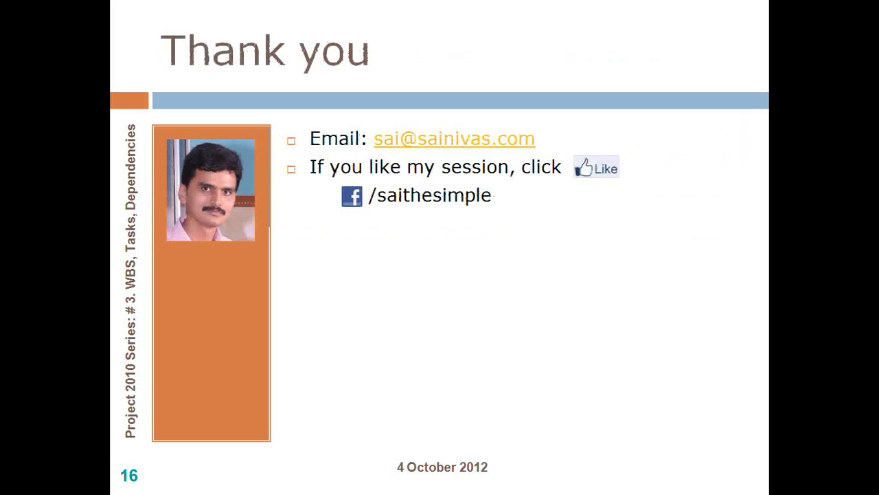